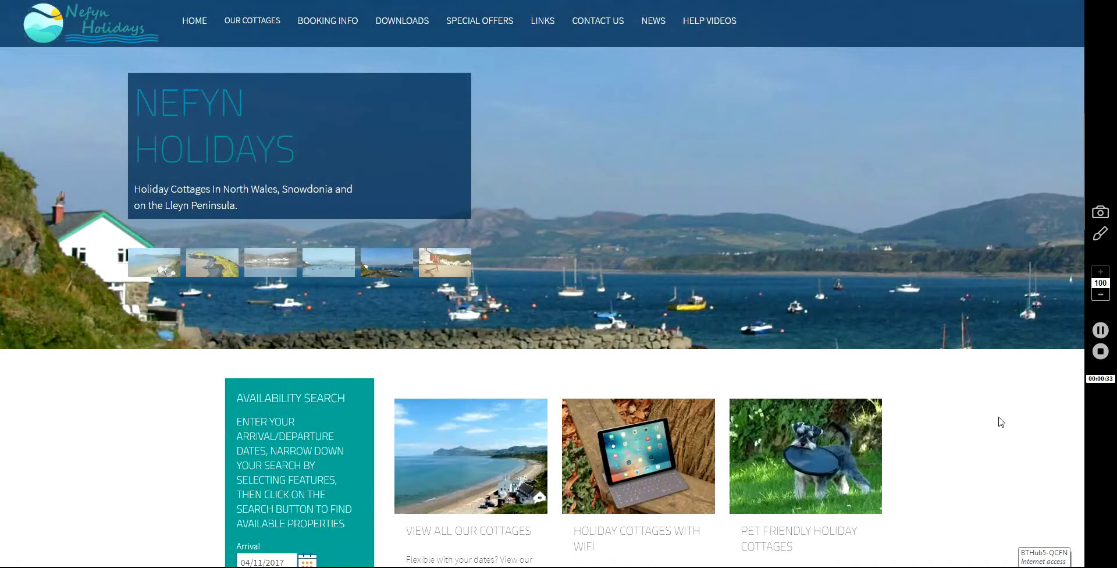
Search by reference number 201721 to find the No.21 Executive Chalet at £305.00 per week
scroll(935, 392, down, 10)
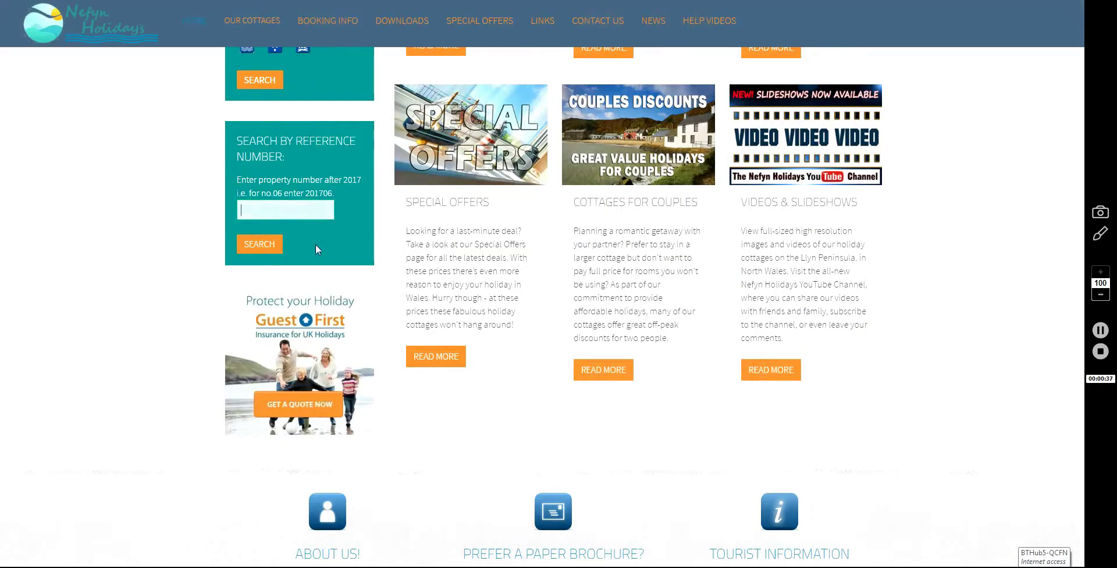
text(201721)
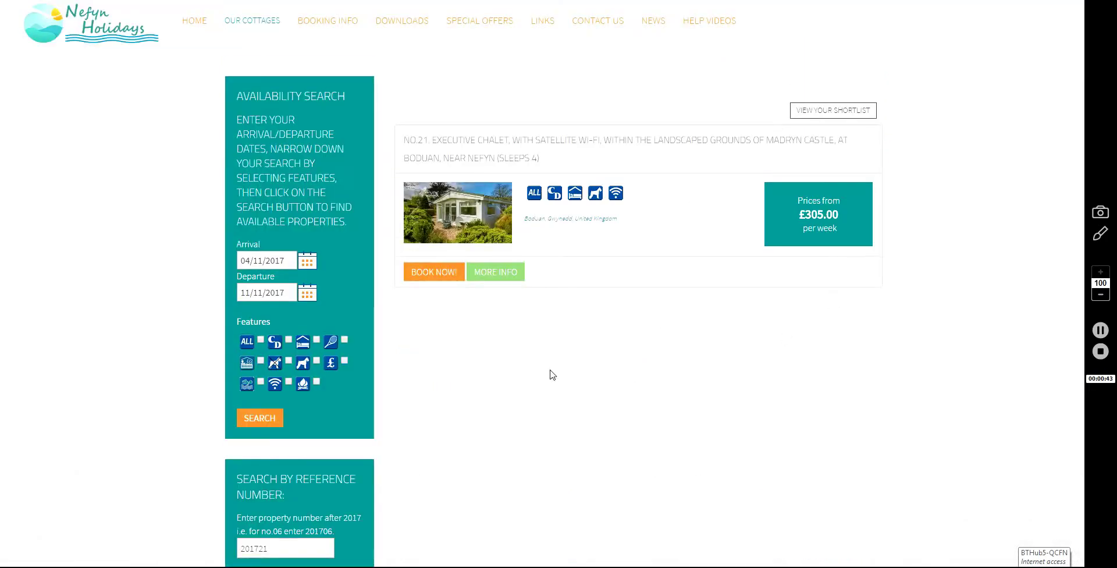
Open the No.21 chalet, page its calendar to November 2017 and book arrival 04/11/2017 for 7 nights
click(691, 142)
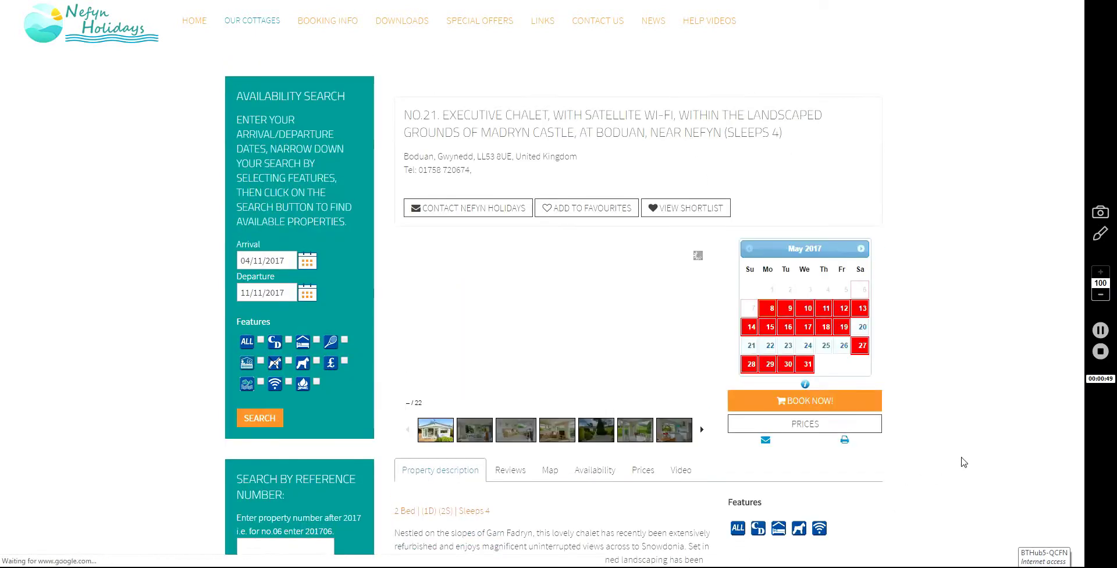
scroll(989, 401, down, 2)
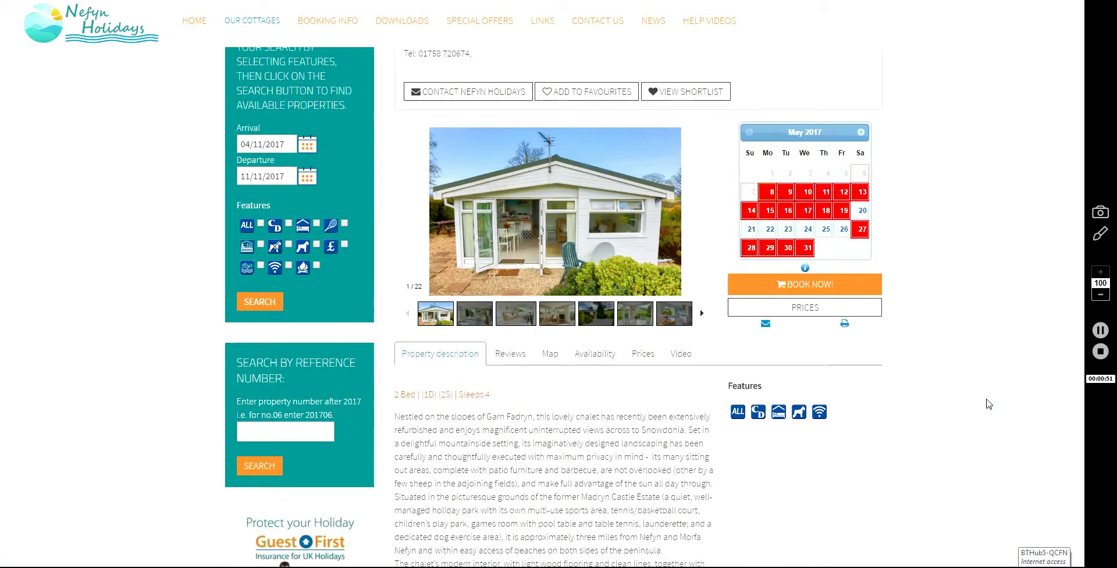
click(860, 133)
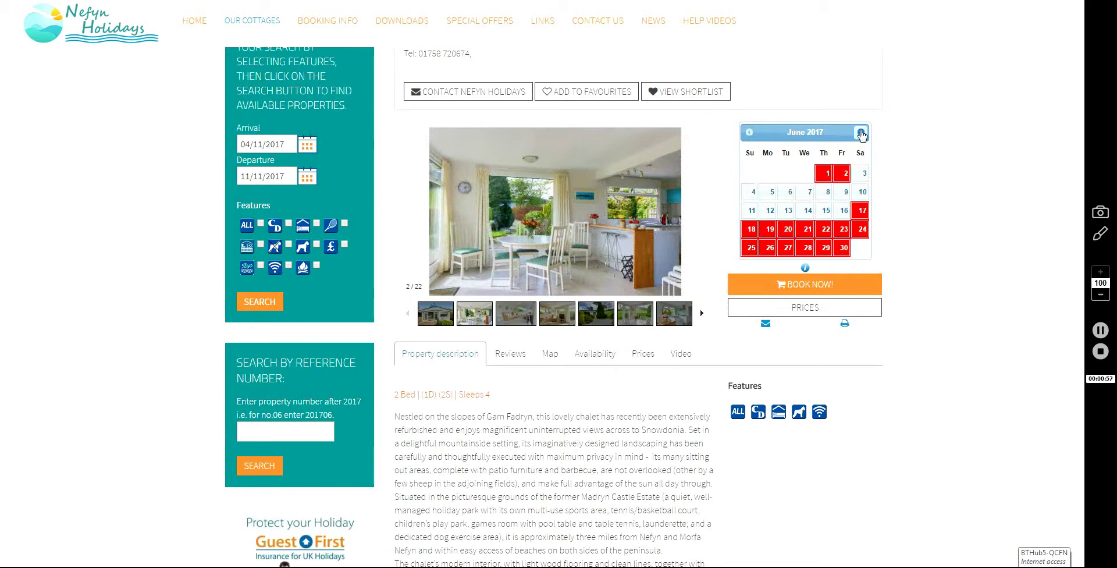
click(861, 134)
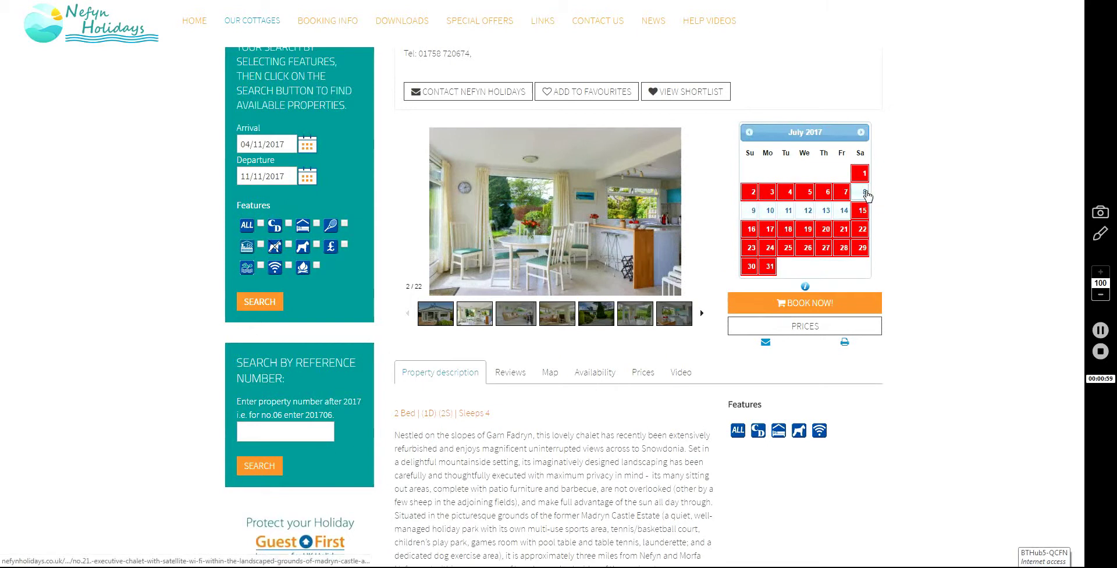
click(860, 133)
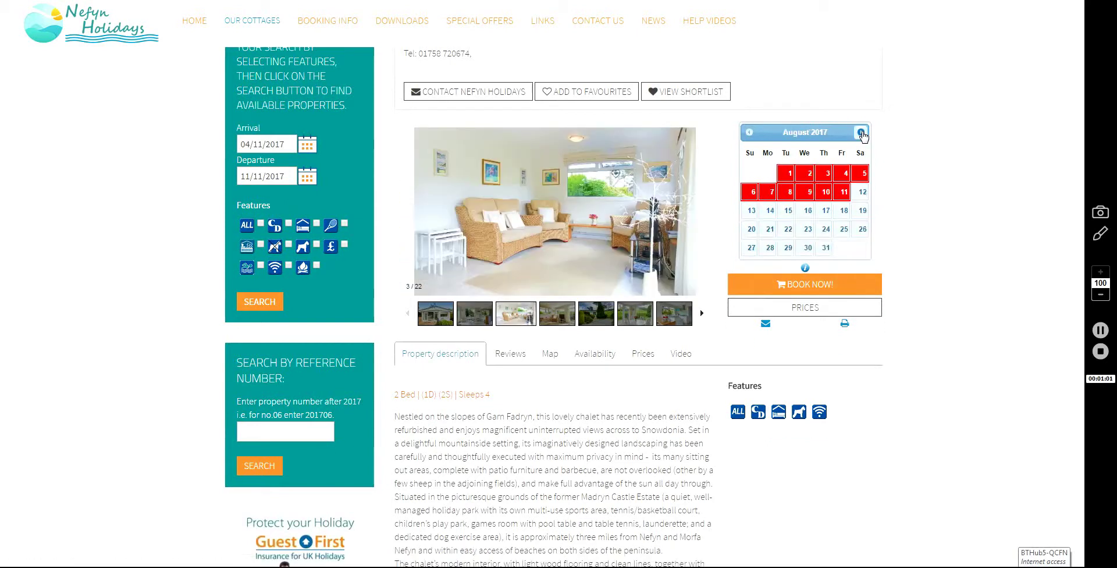
click(862, 133)
click(861, 133)
click(861, 133)
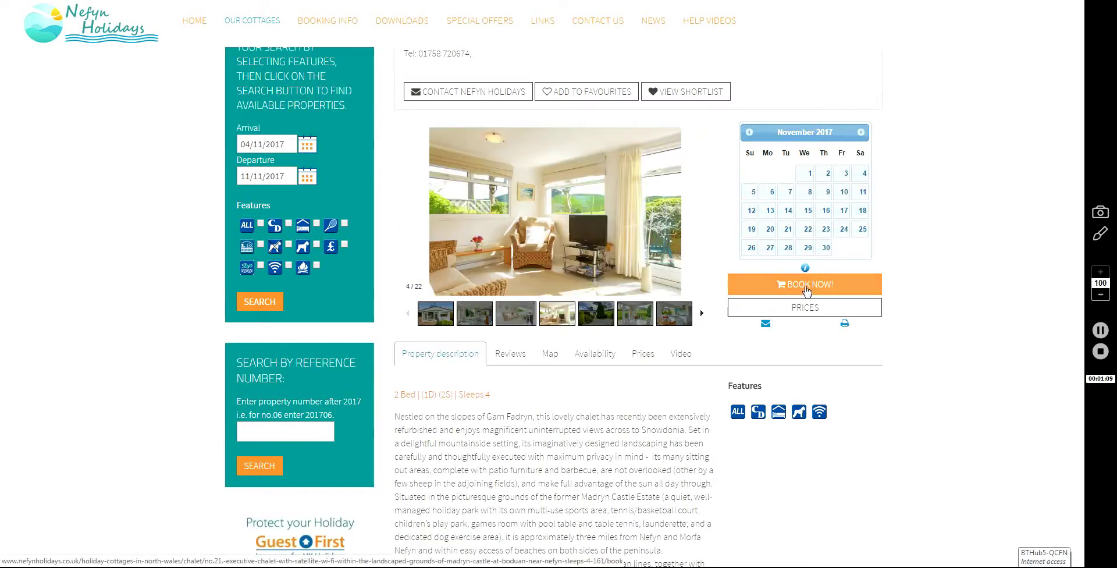
click(805, 285)
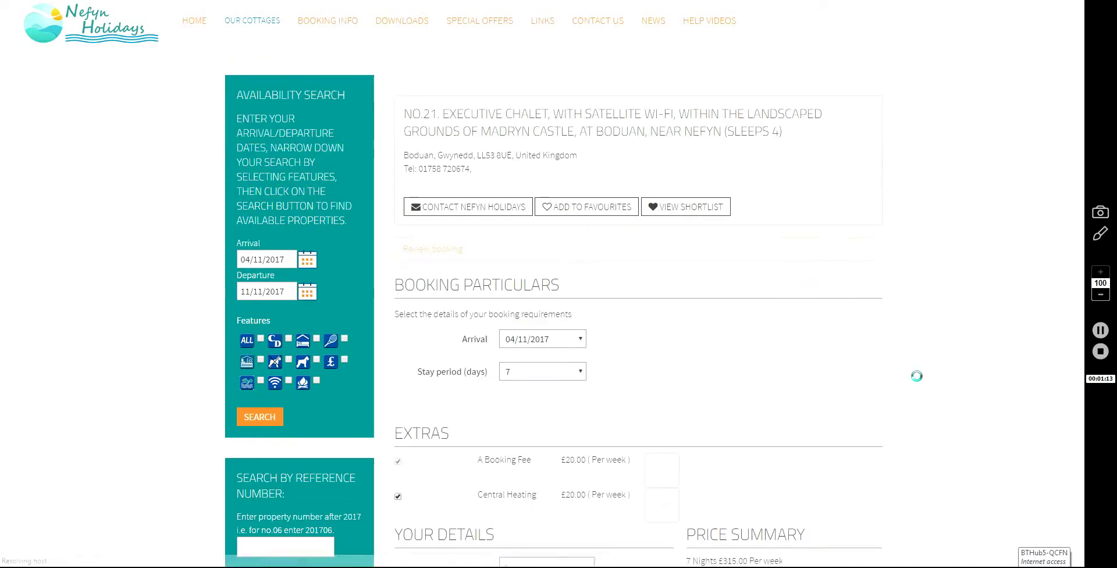
scroll(807, 227, down, 3)
click(577, 168)
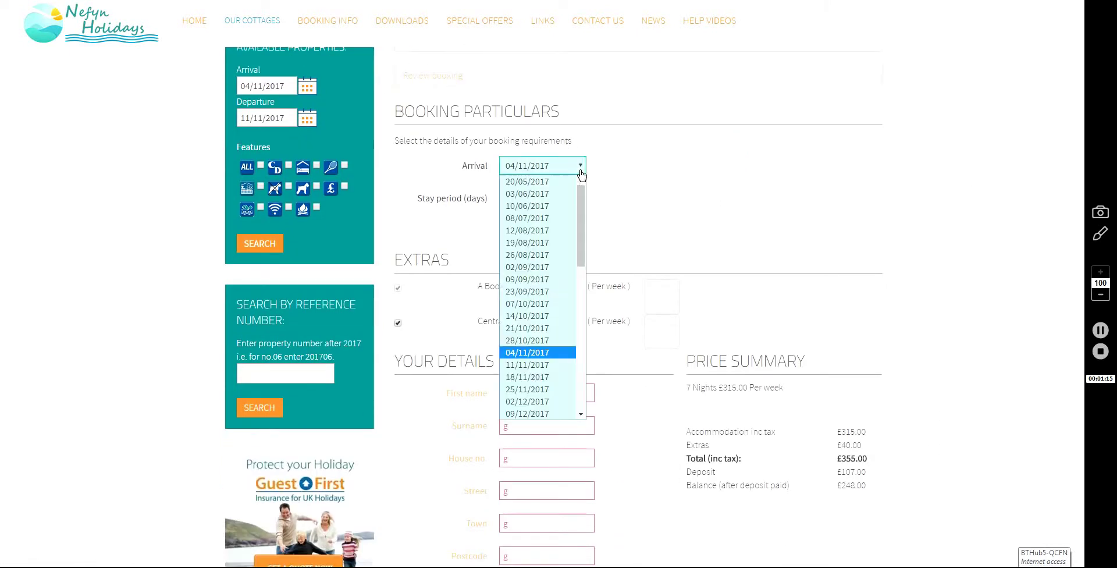
click(544, 352)
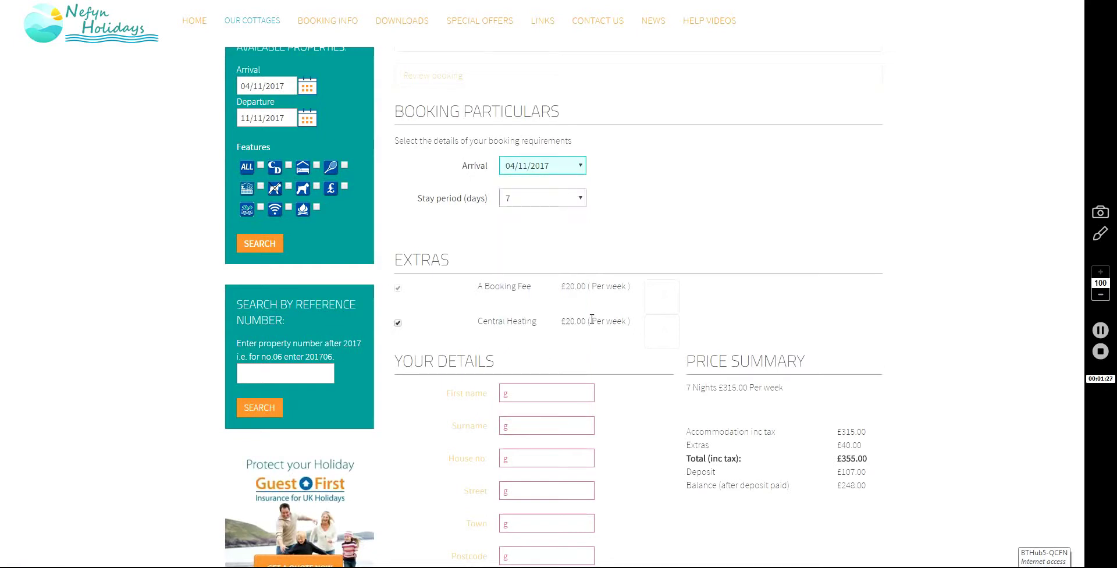
click(400, 328)
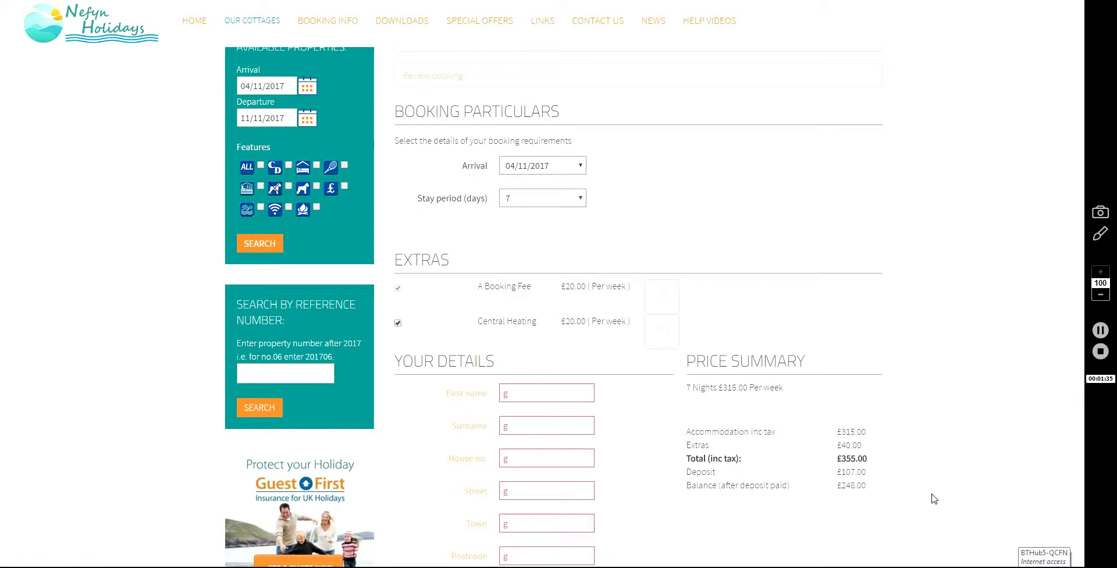
scroll(934, 498, down, 3)
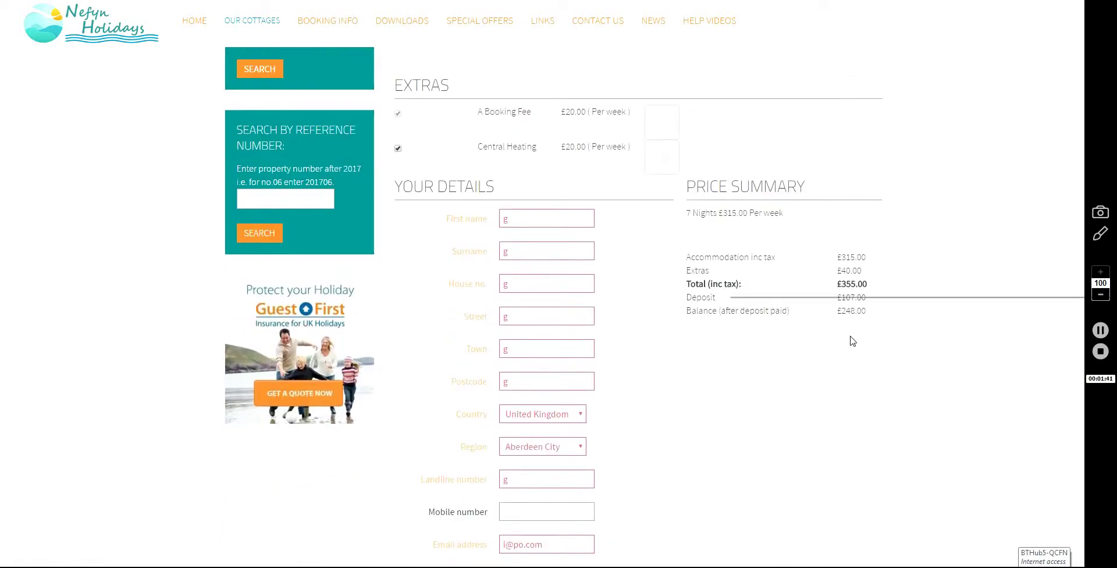
drag(869, 298, 831, 297)
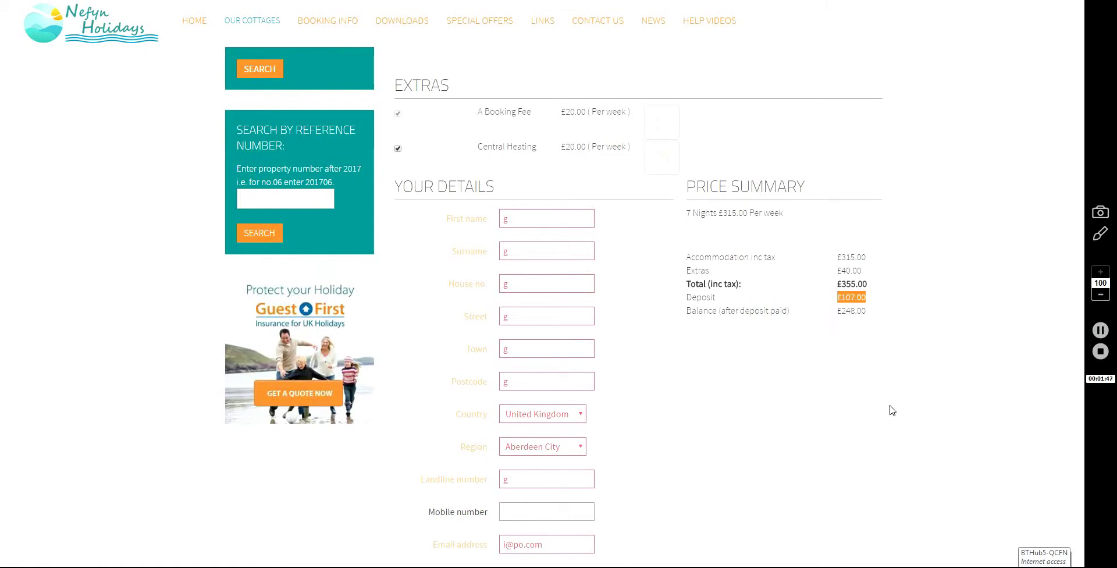
Correct the first name, fill contact details from a saved entry, and add a leading 0 to the landline
double_click(513, 215)
text(G)
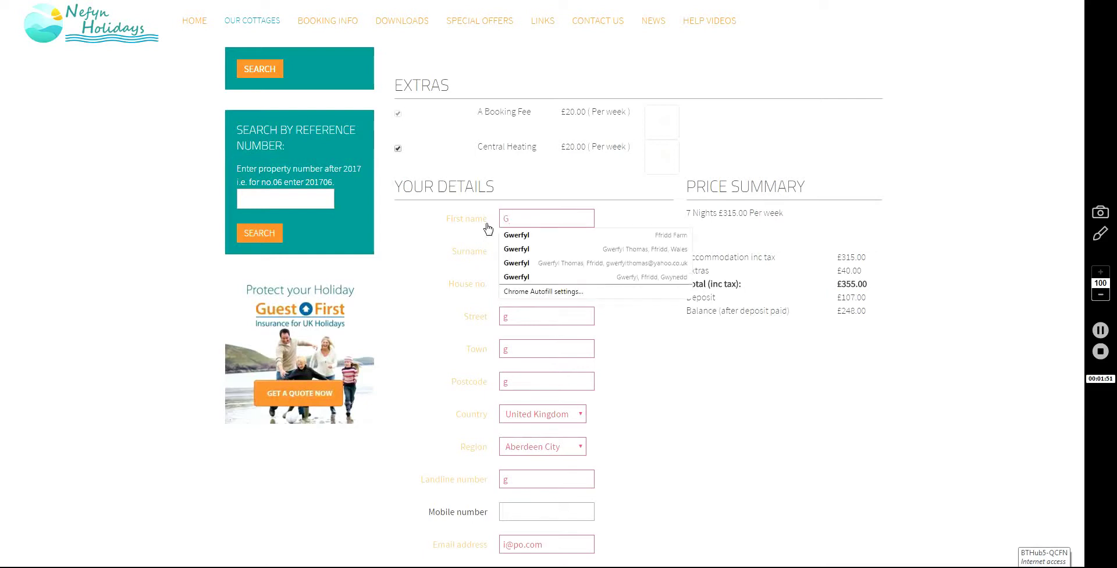
click(545, 234)
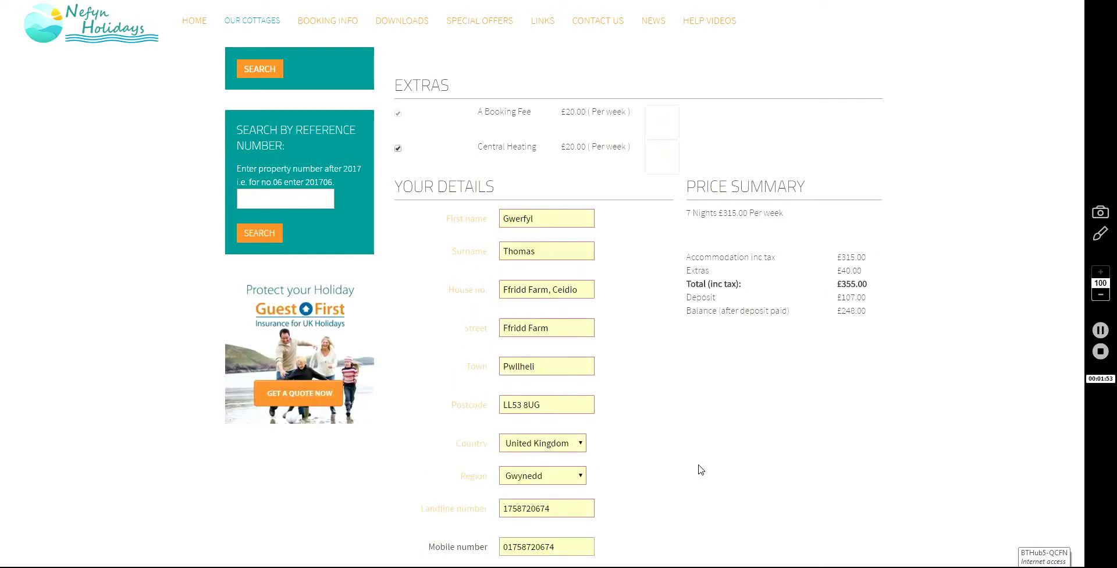
scroll(703, 453, down, 5)
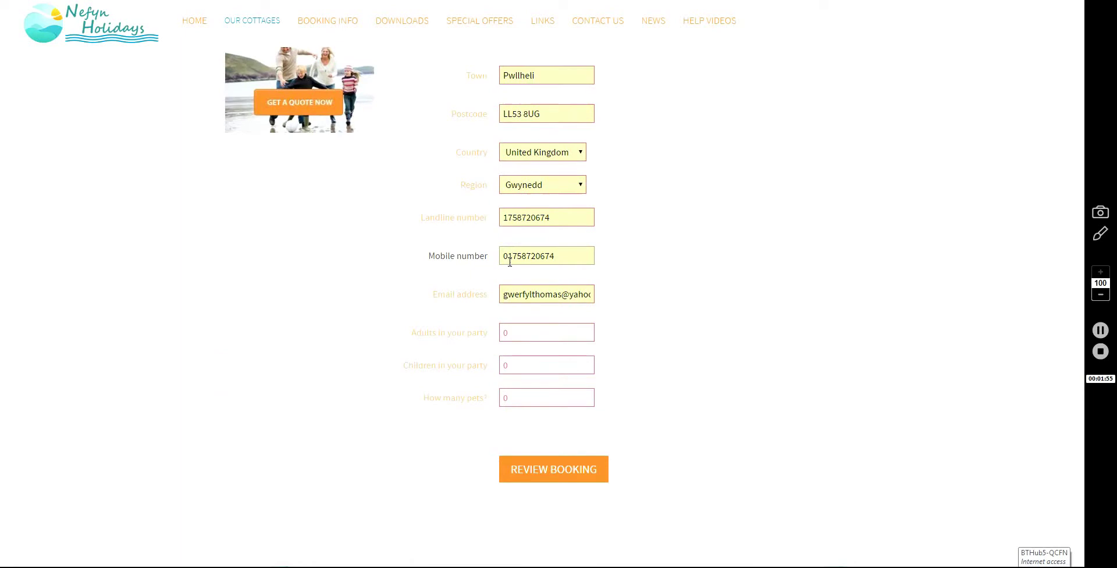
click(503, 213)
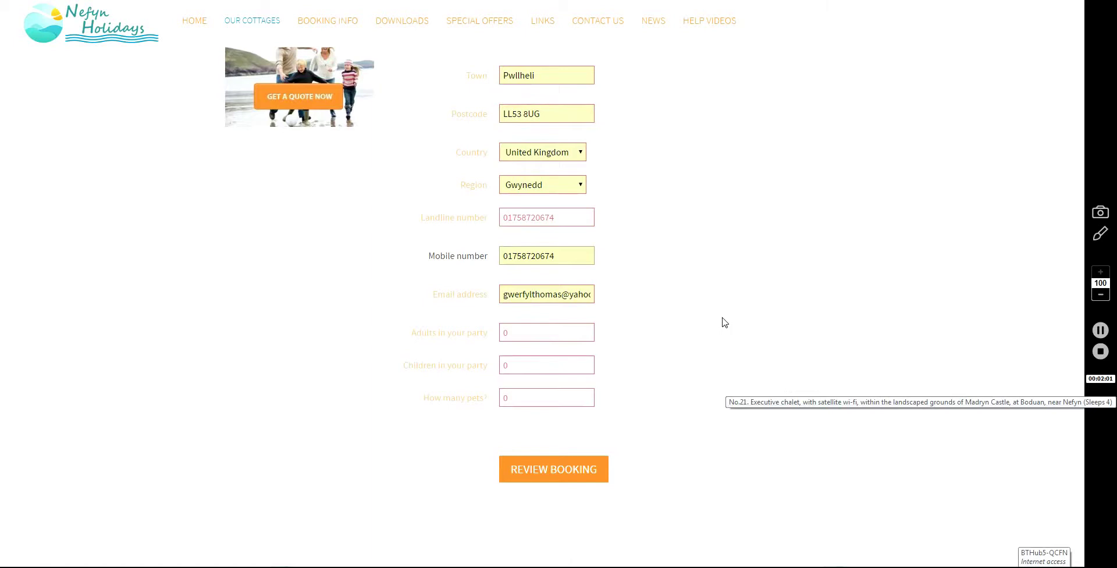
Set the party to 2 adults and 1 pet, then submit the form for review
scroll(640, 361, down, 1)
drag(517, 277, 497, 273)
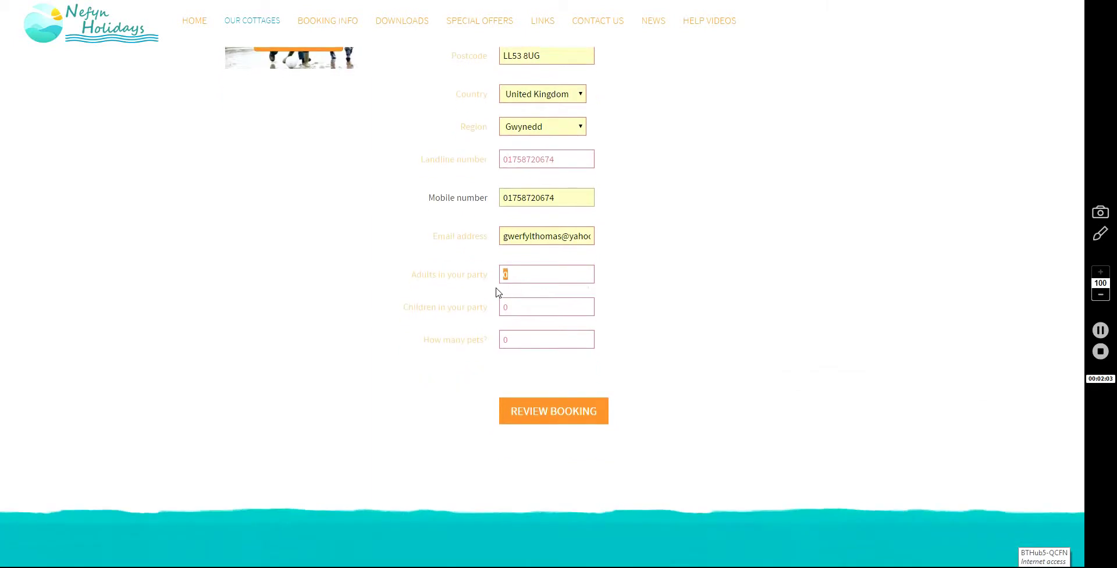
text(2)
click(521, 339)
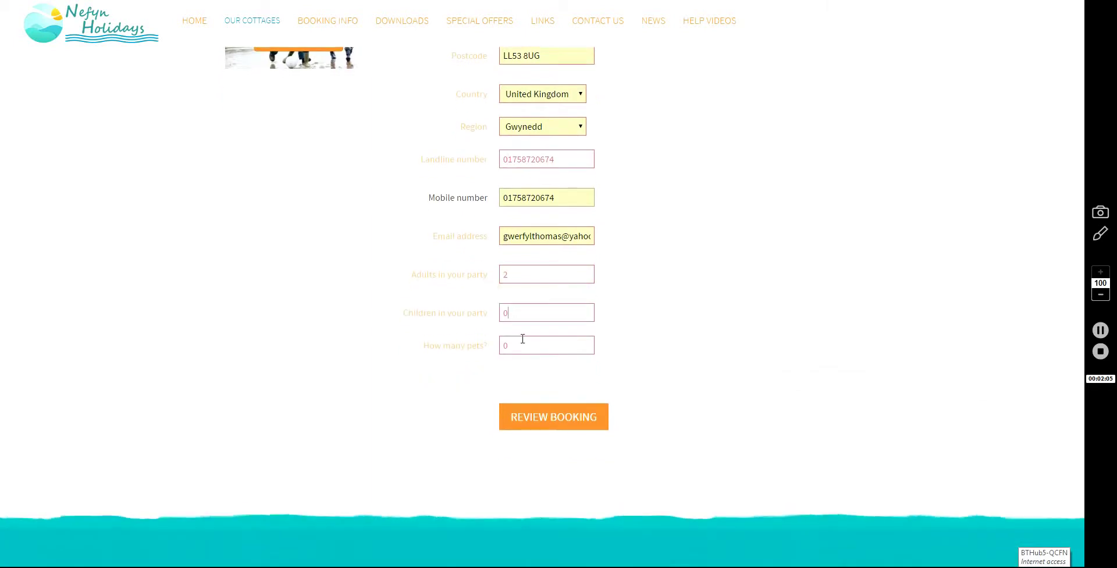
text(1)
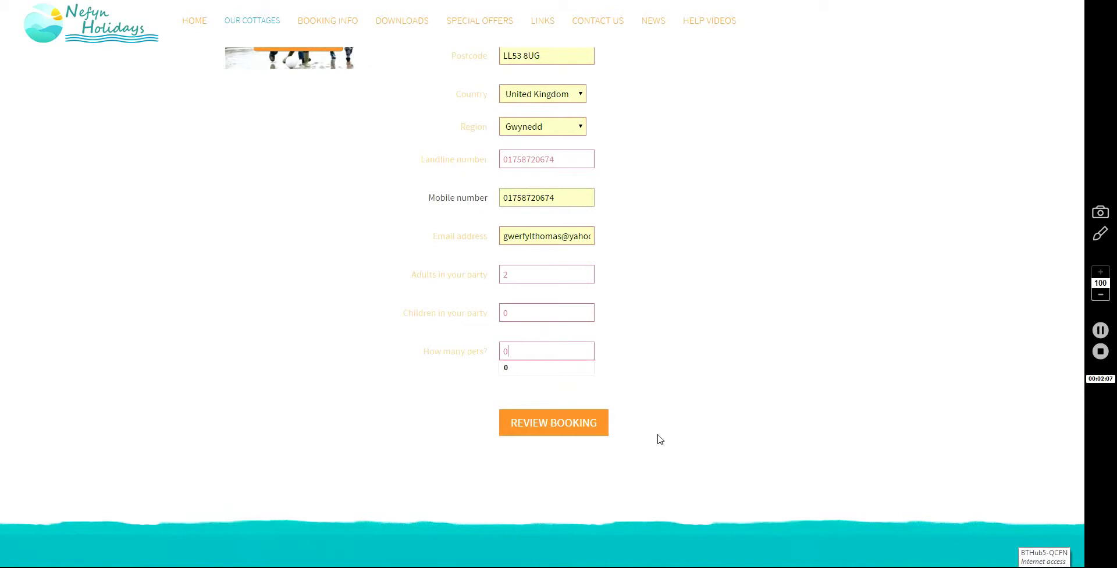
double_click(506, 351)
text(1)
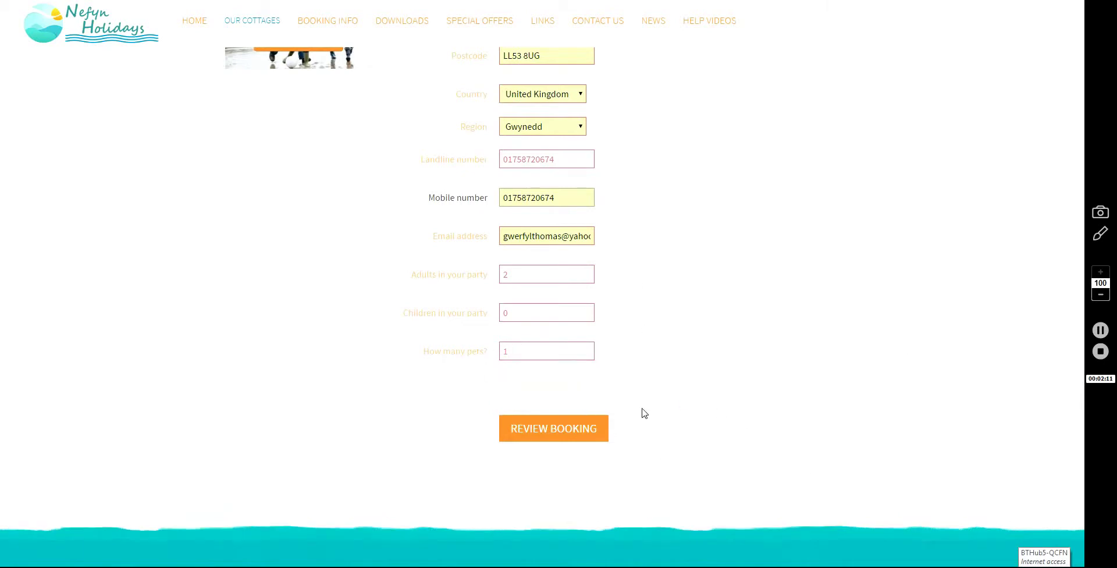
click(560, 430)
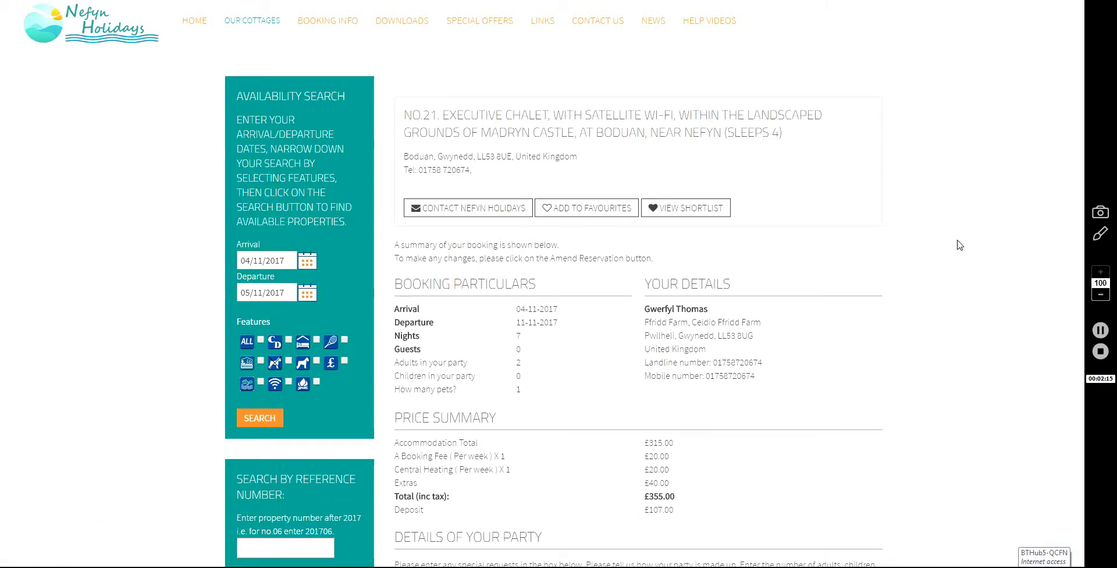
Point out the arrival date, adults count, £20.00 heating charge and £107.00 deposit in the summary
scroll(951, 232, down, 1)
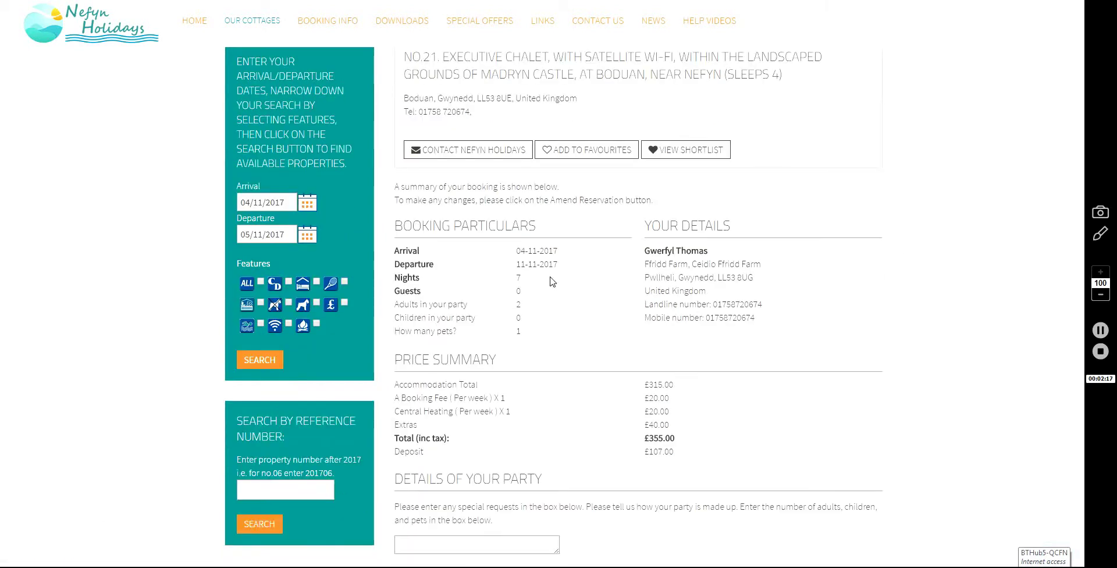
drag(520, 250, 568, 254)
double_click(517, 303)
click(518, 330)
drag(643, 411, 675, 411)
drag(644, 451, 684, 454)
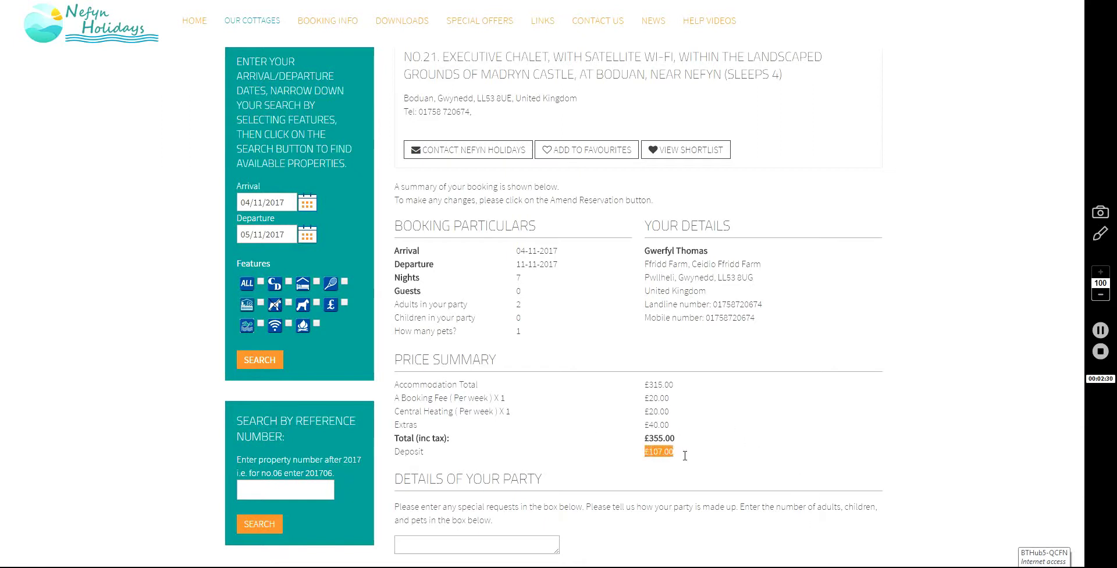
click(791, 419)
scroll(728, 393, down, 5)
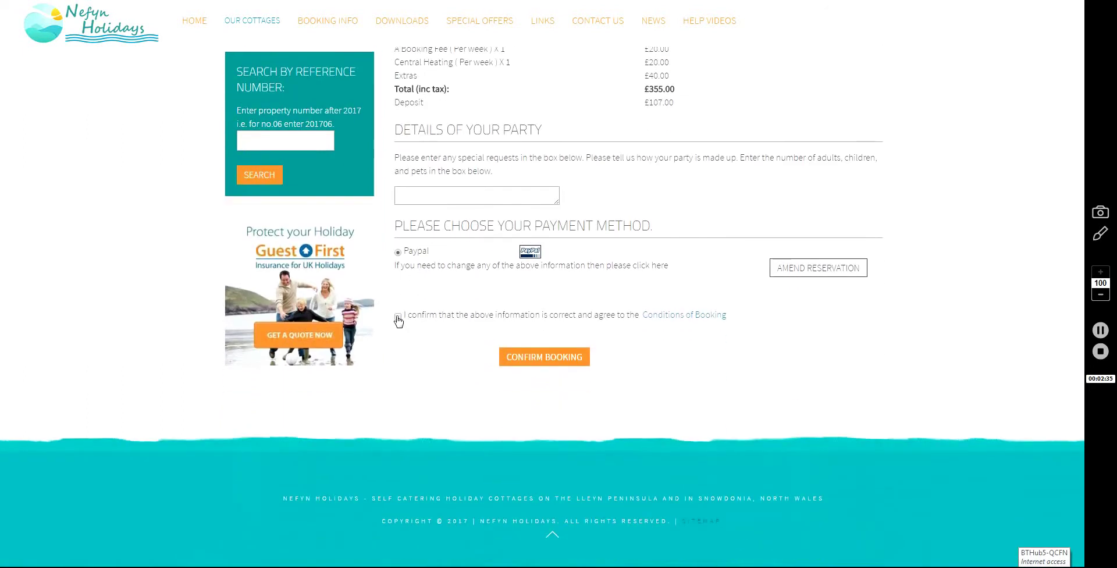
Agree the booking details are correct, read the Conditions of Booking, and confirm the booking for payment
click(397, 317)
click(684, 317)
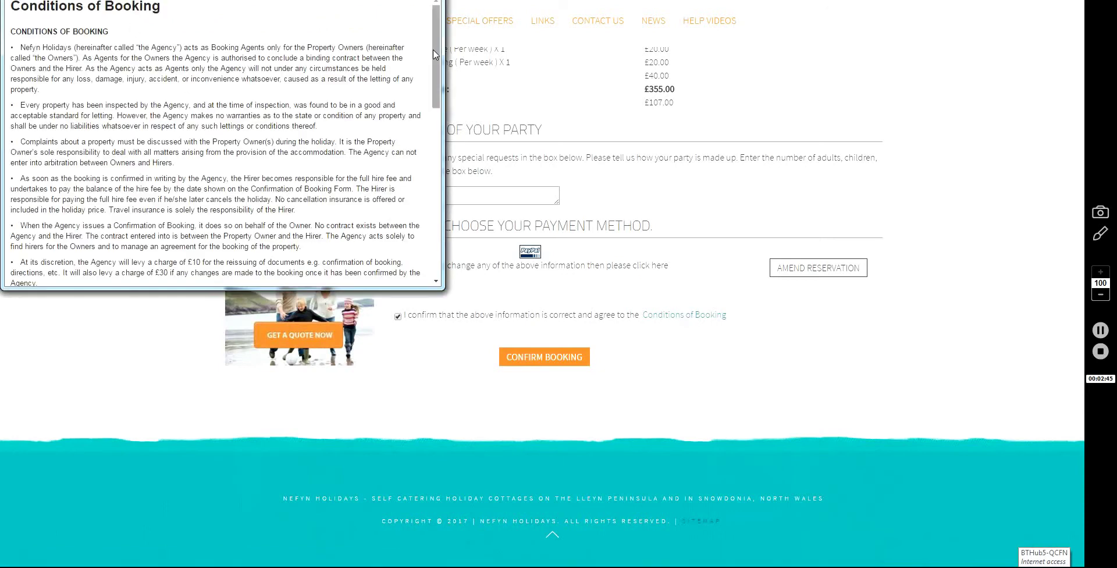
click(441, 163)
scroll(430, 165, down, 3)
scroll(430, 88, up, 10)
key(ctrl+w)
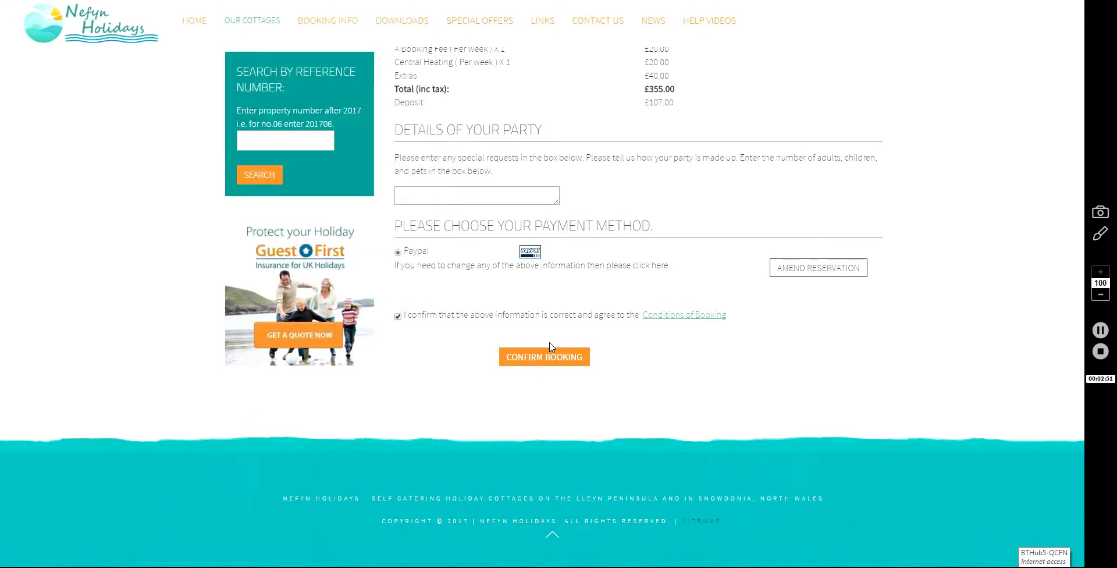
click(552, 361)
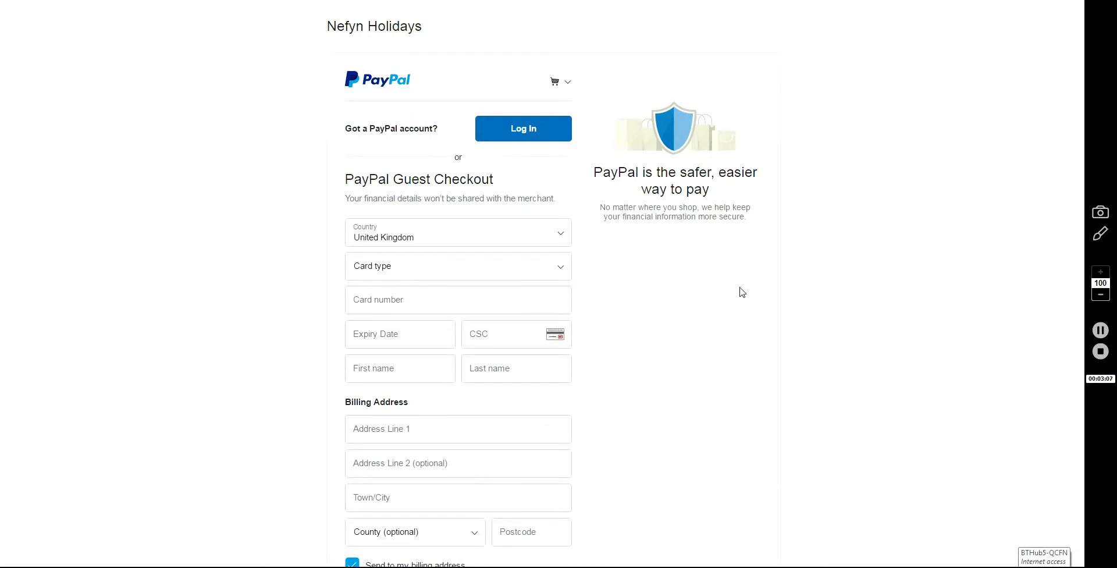
Look over the card type list without choosing one, and decline creating a PayPal account
scroll(701, 326, down, 5)
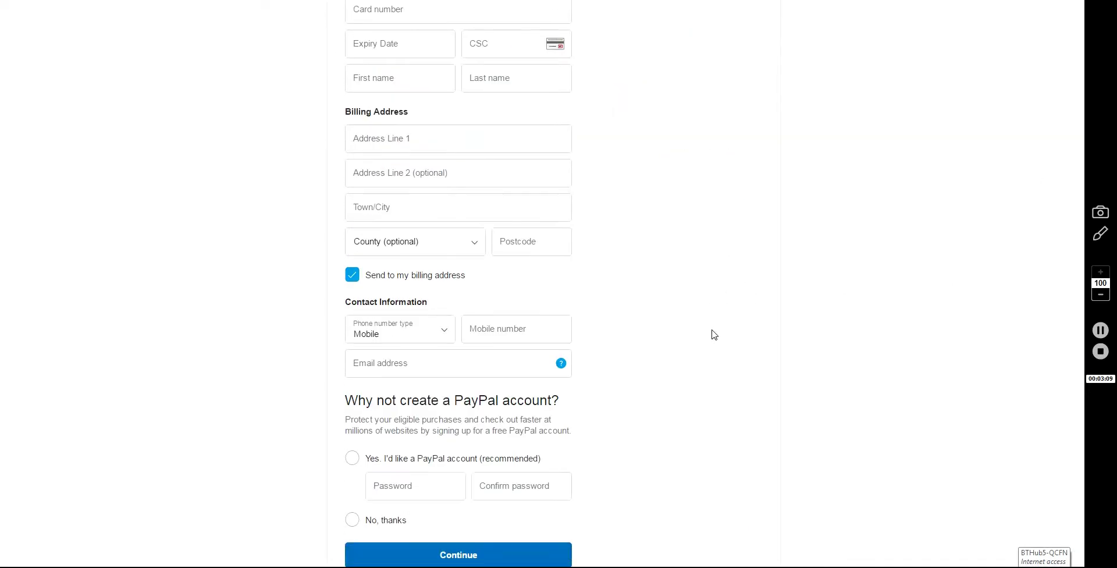
scroll(714, 334, up, 5)
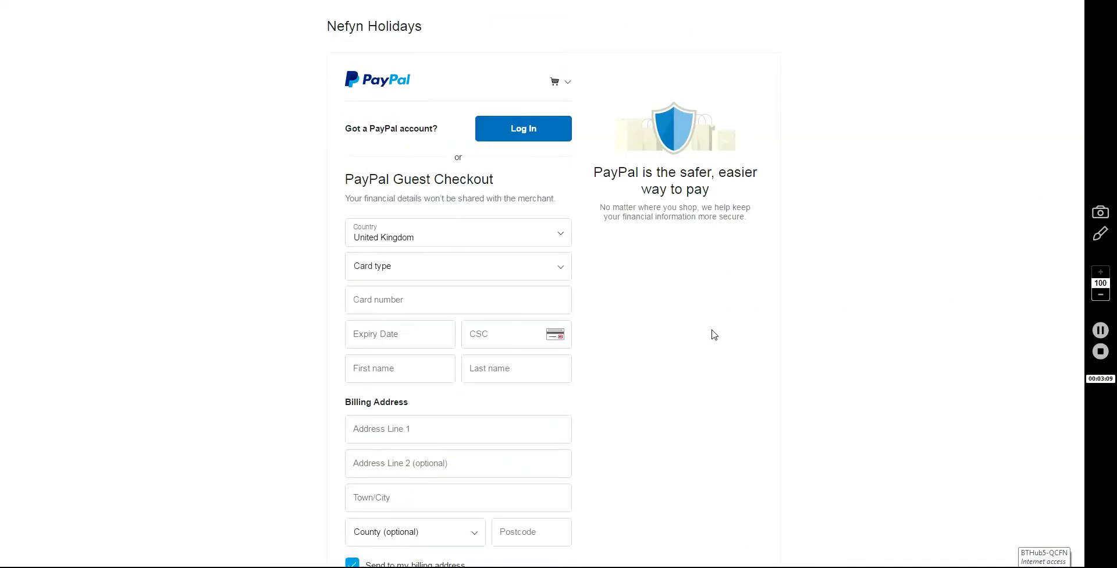
click(561, 271)
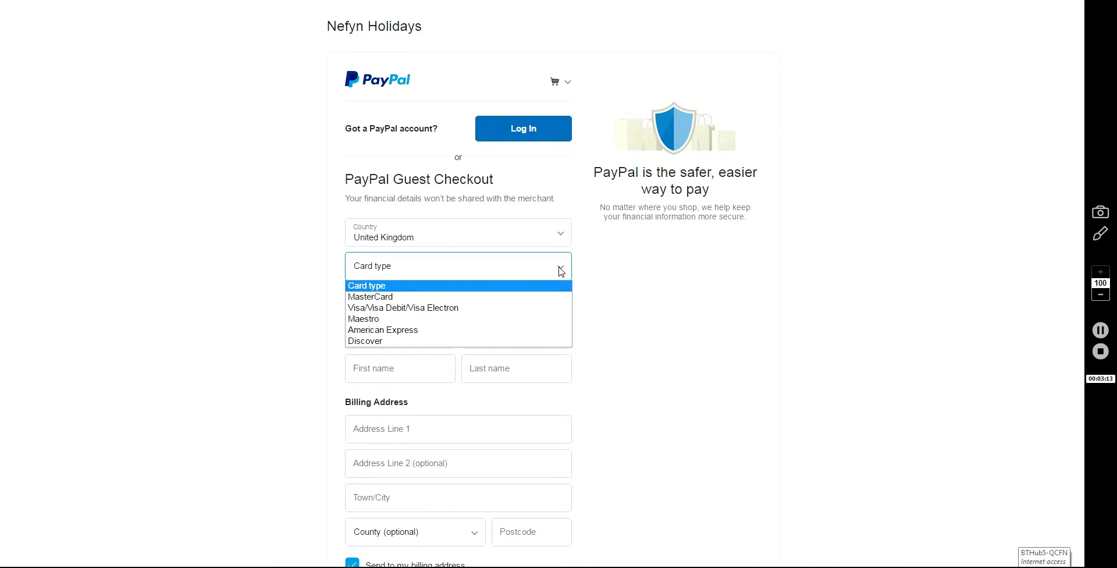
click(560, 271)
scroll(710, 390, down, 5)
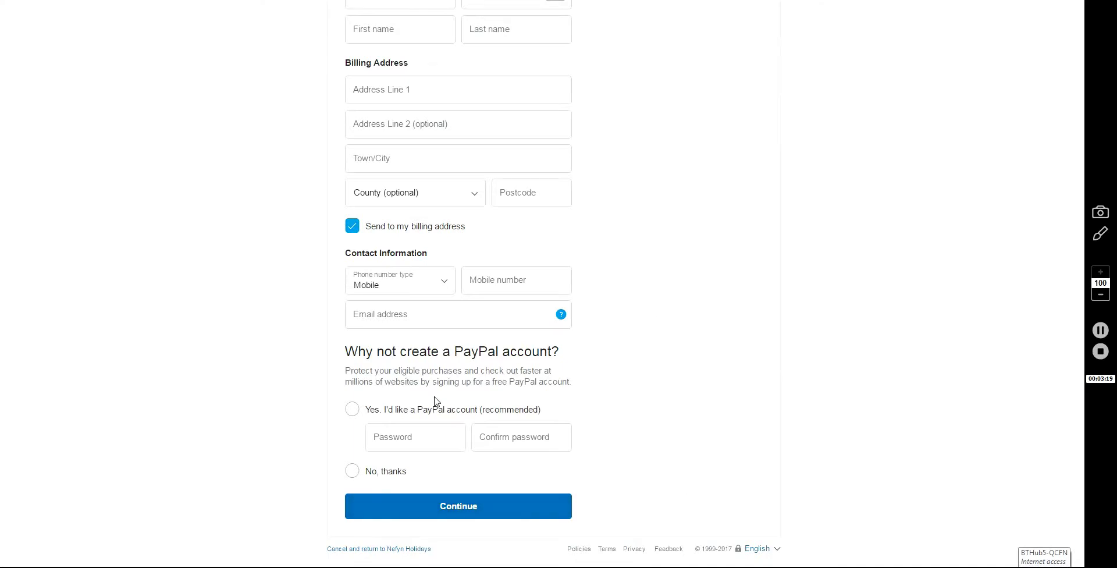
click(352, 472)
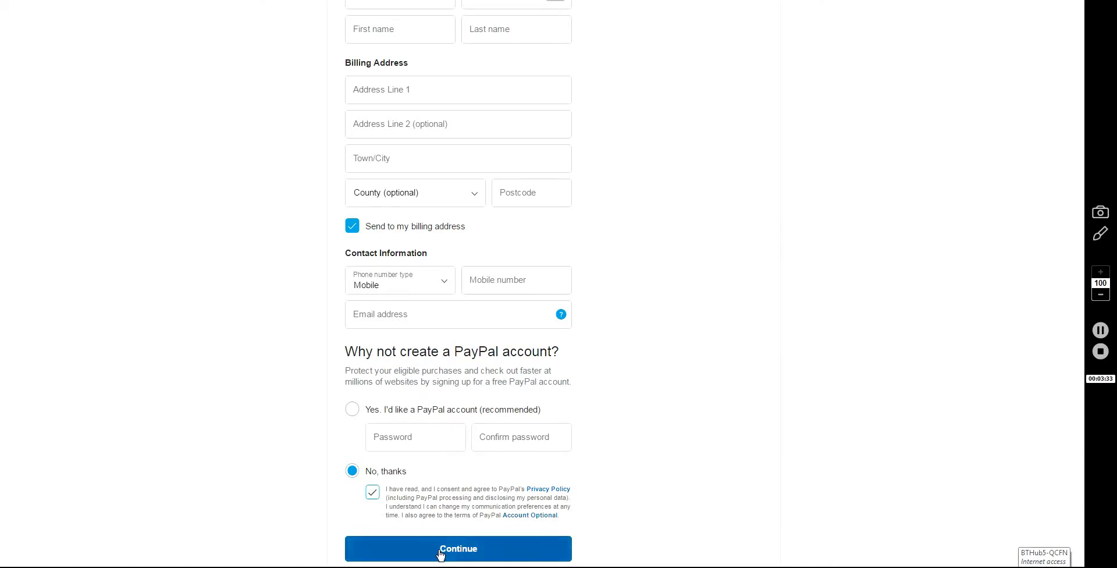
Log in to the existing PayPal account with its email and password
scroll(683, 477, up, 6)
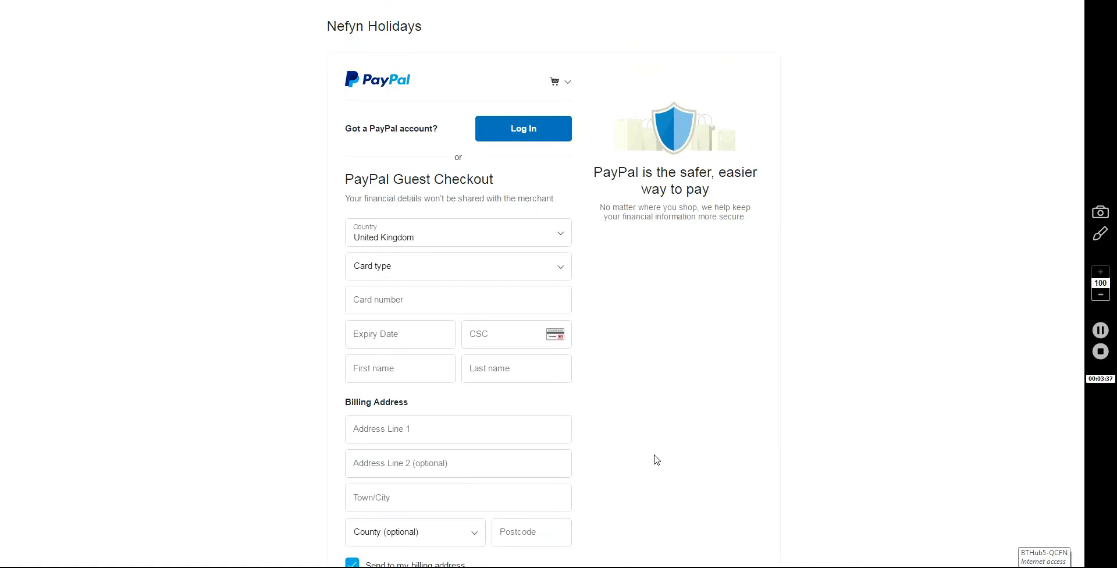
click(523, 129)
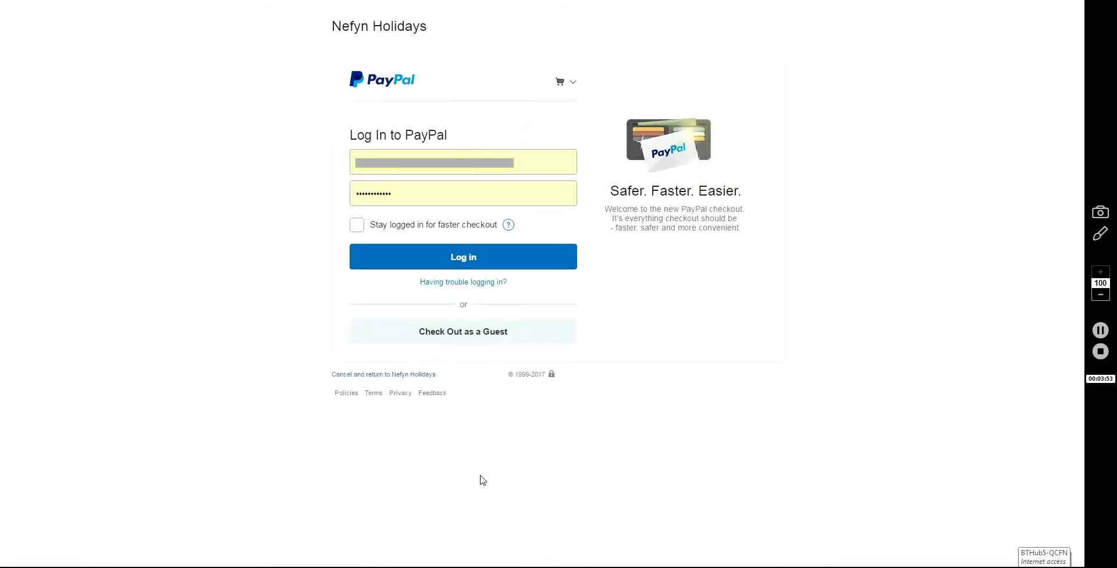
click(463, 260)
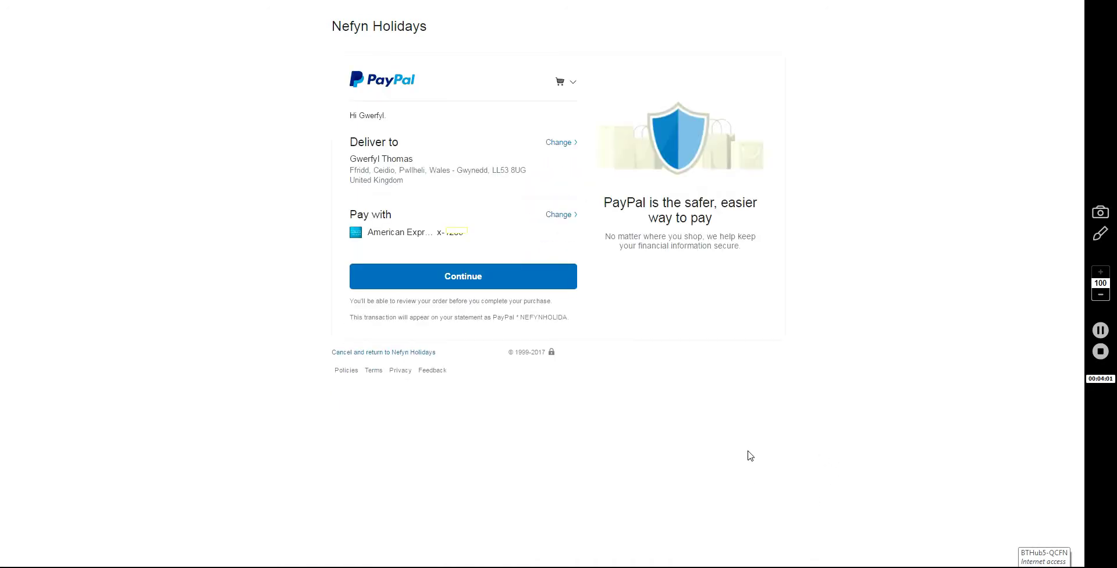
Continue with the shown delivery address and American Express card to complete the payment
click(467, 279)
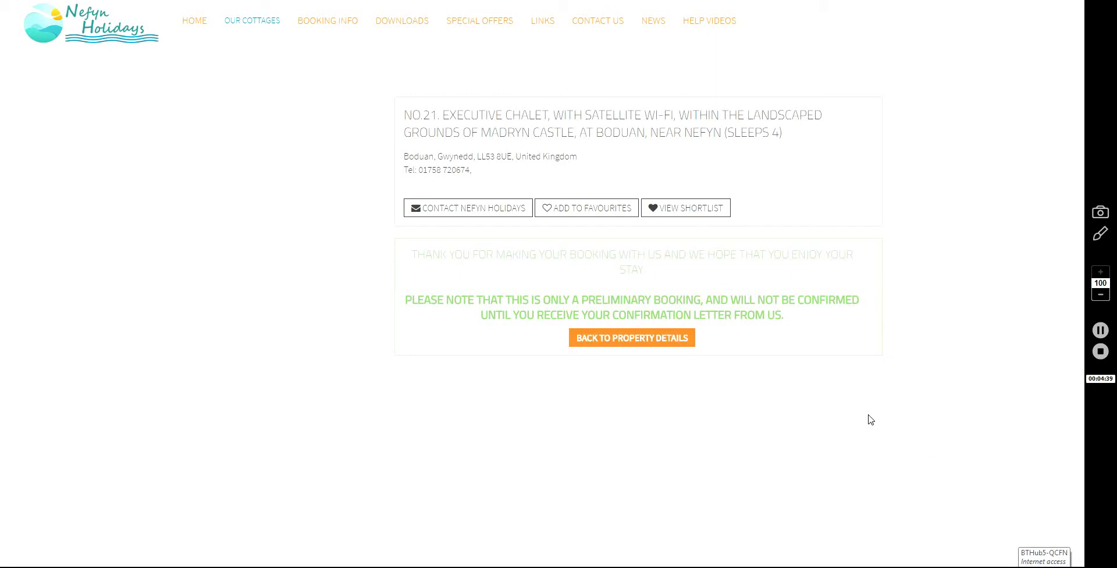
Return to the No.21 chalet's property details page and scroll through its description
click(636, 337)
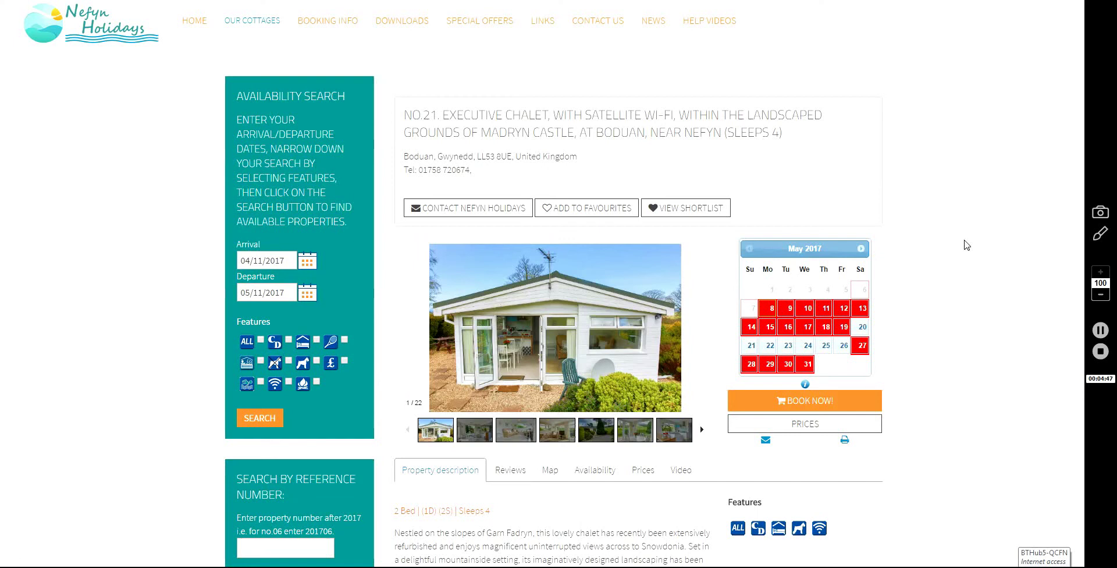
scroll(955, 213, down, 5)
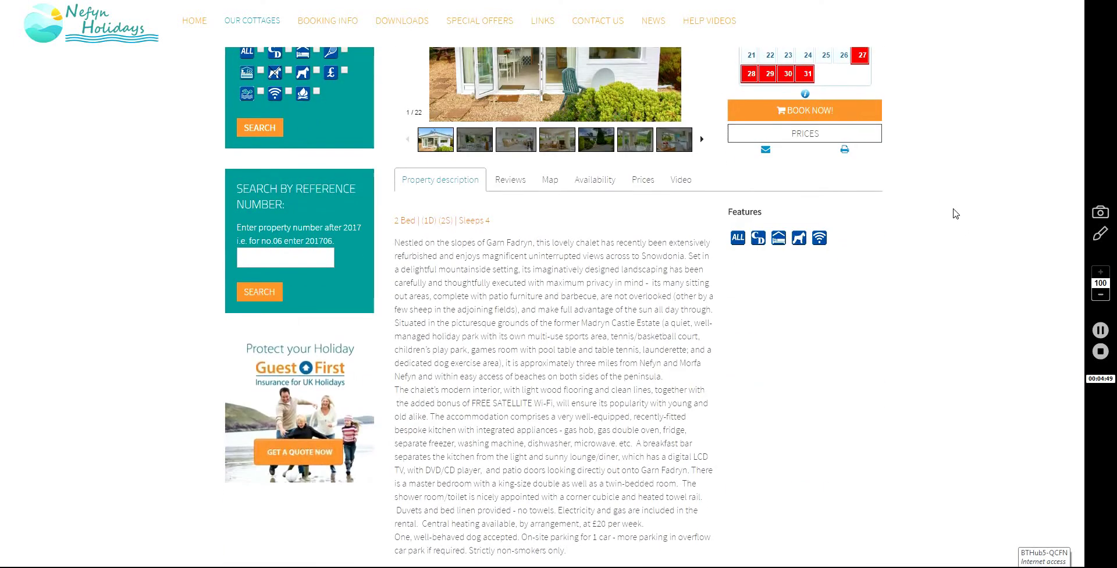
scroll(943, 446, up, 5)
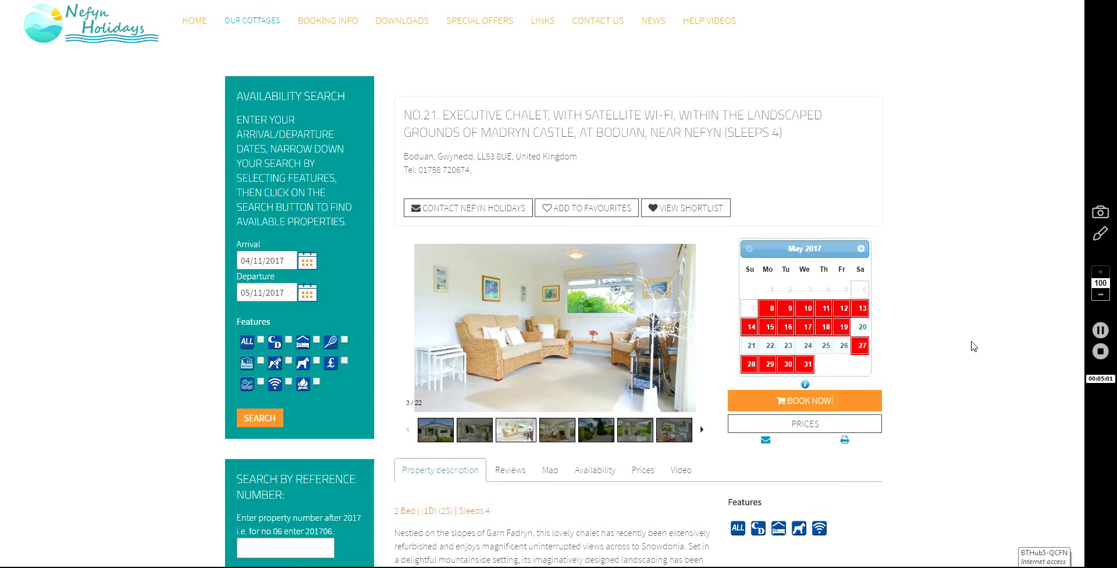
scroll(974, 346, down, 4)
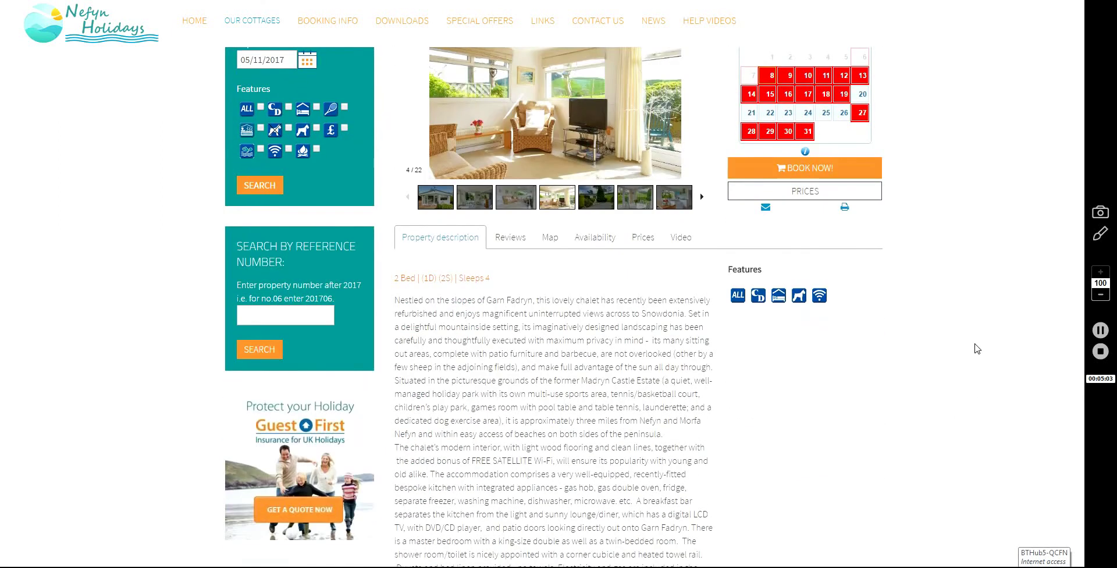
scroll(977, 348, up, 4)
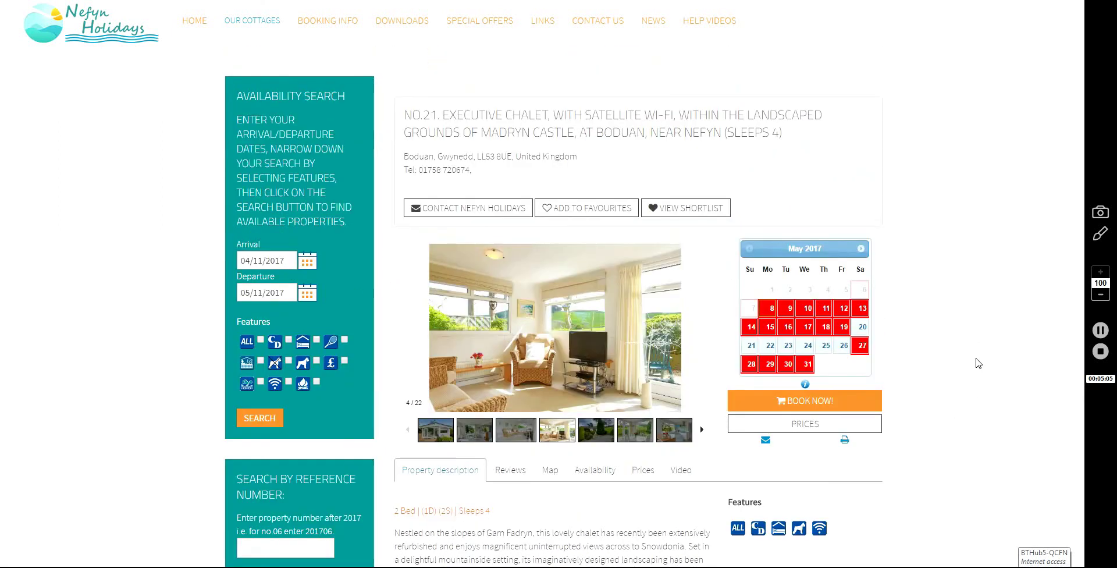